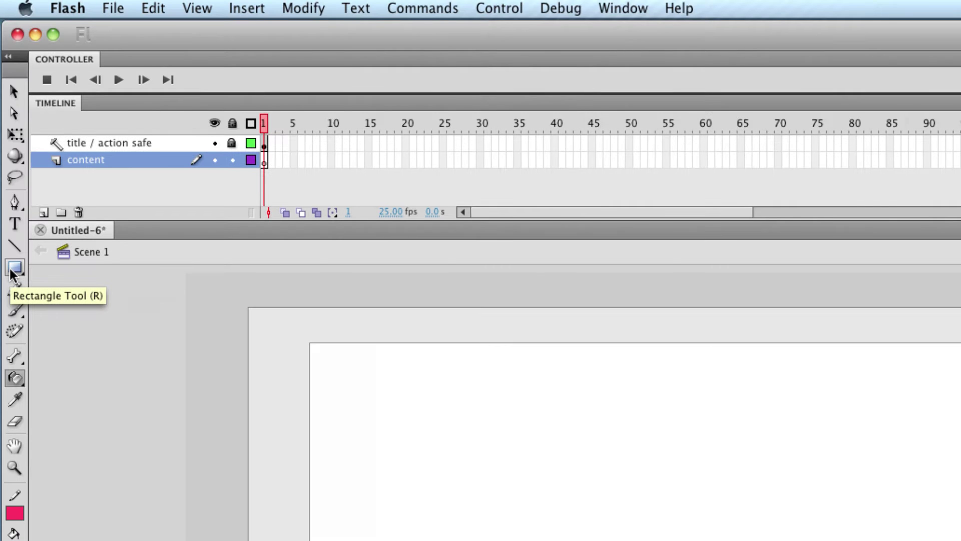
Step: Draw a purple, pink-outlined rectangle on the stage, undoing and redrawing it once
click(11, 270)
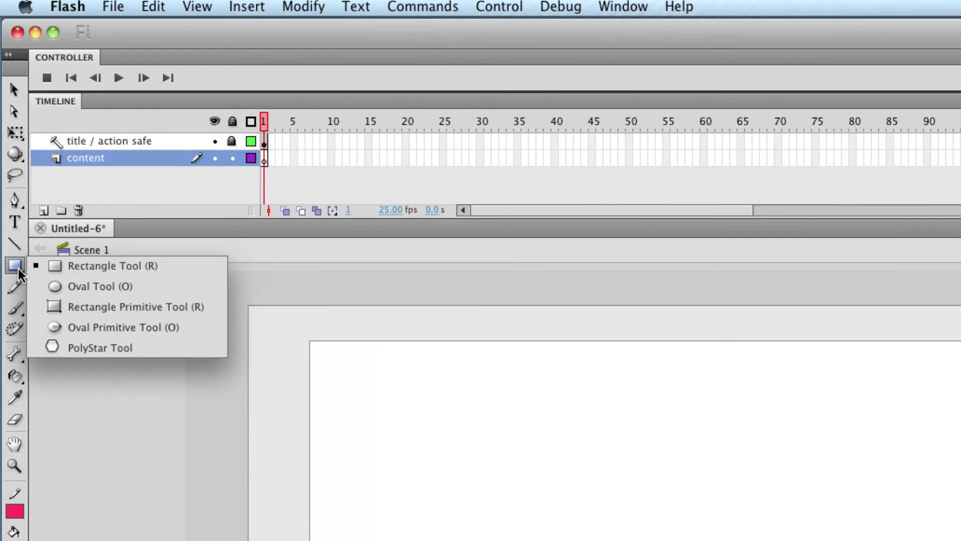
click(18, 202)
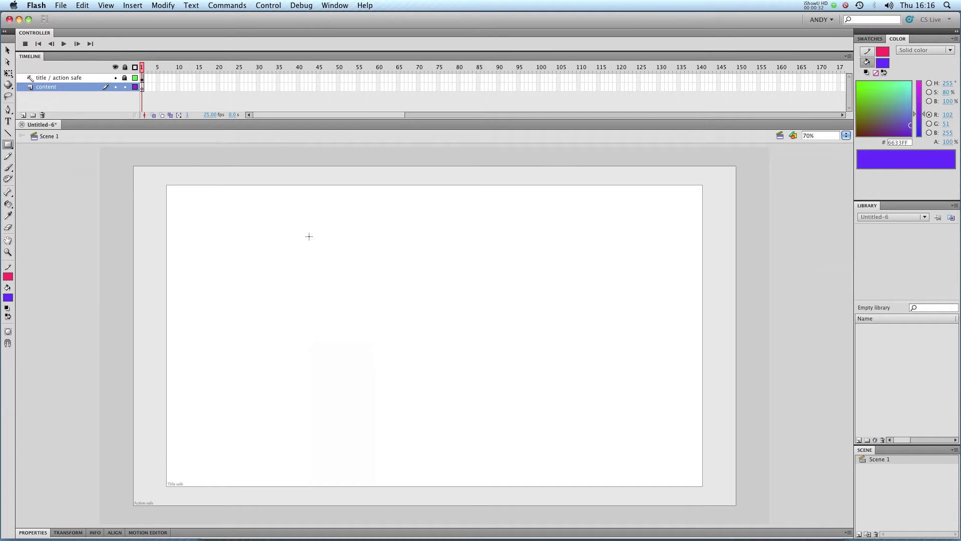
mouse_move(309, 236)
mouse_down()
mouse_move(573, 449)
mouse_move(530, 442)
mouse_up()
key(super+z)
mouse_move(323, 251)
mouse_down()
mouse_move(446, 389)
mouse_move(510, 409)
mouse_move(333, 243)
mouse_move(380, 322)
mouse_move(415, 354)
mouse_move(524, 412)
mouse_move(470, 405)
mouse_move(399, 354)
mouse_move(333, 279)
mouse_move(466, 423)
mouse_move(497, 146)
mouse_move(472, 436)
mouse_move(506, 389)
mouse_move(506, 430)
mouse_up()
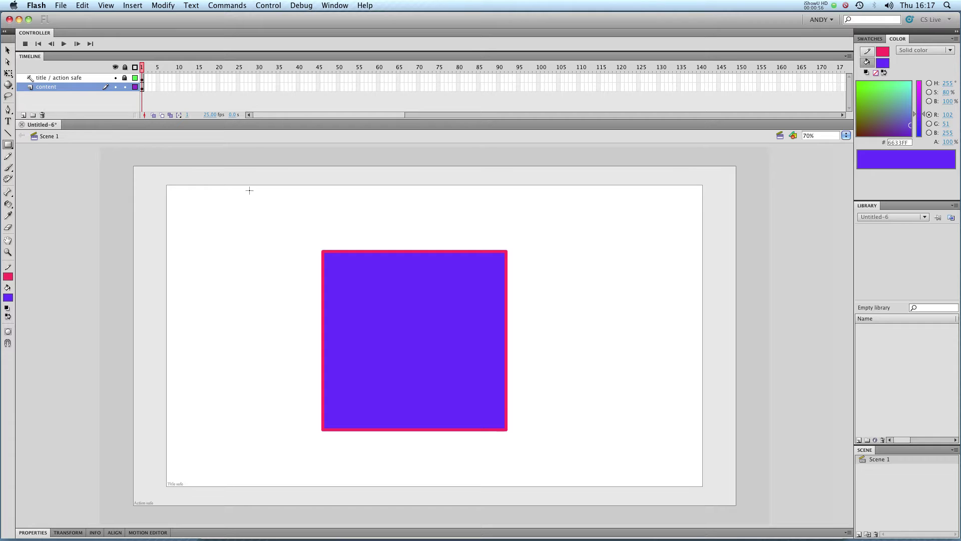
Step: Select the rectangle's fill, then its outline, then the whole shape; move it up-left and delete it
click(8, 51)
click(442, 324)
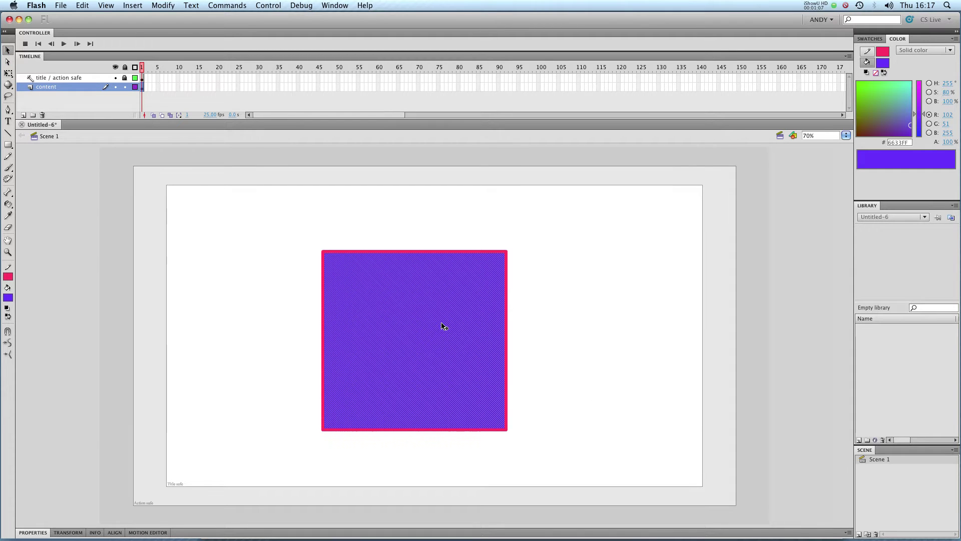
double_click(507, 307)
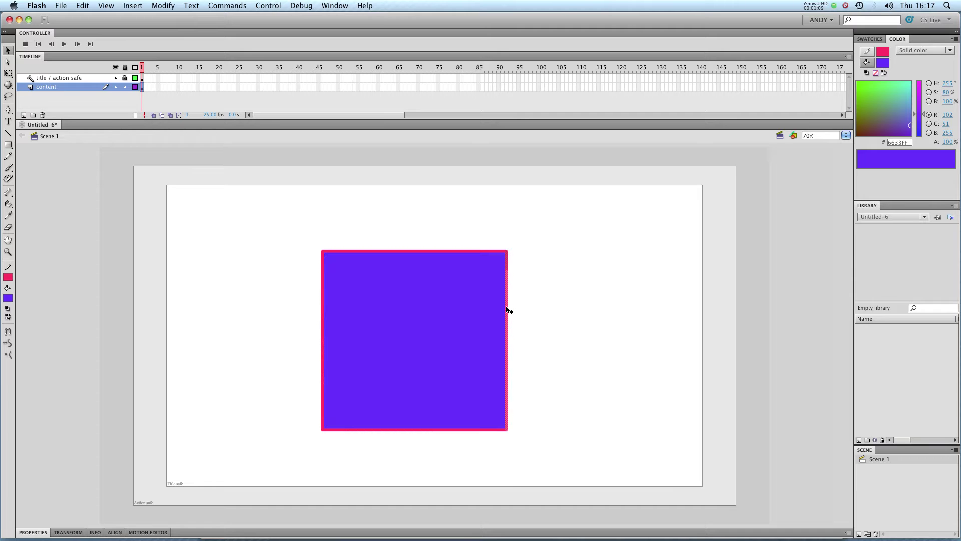
click(583, 308)
mouse_move(299, 234)
mouse_down()
mouse_move(612, 454)
mouse_move(604, 448)
mouse_up()
drag(441, 388, 408, 370)
click(514, 424)
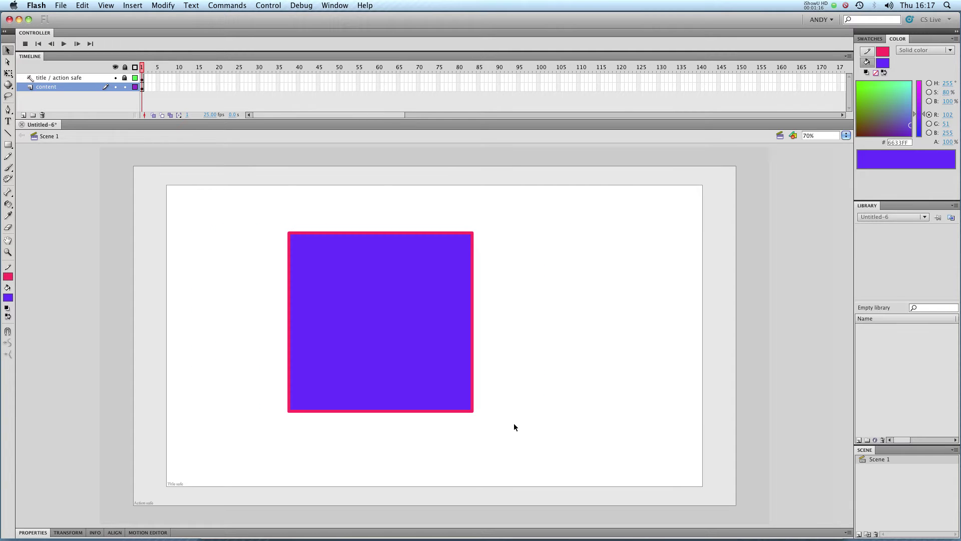
drag(232, 190, 518, 450)
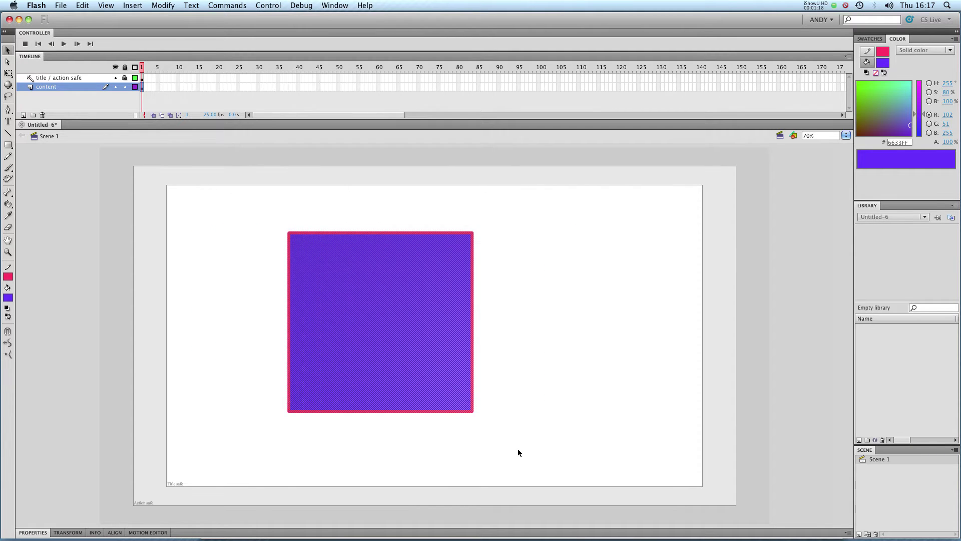
key(Delete)
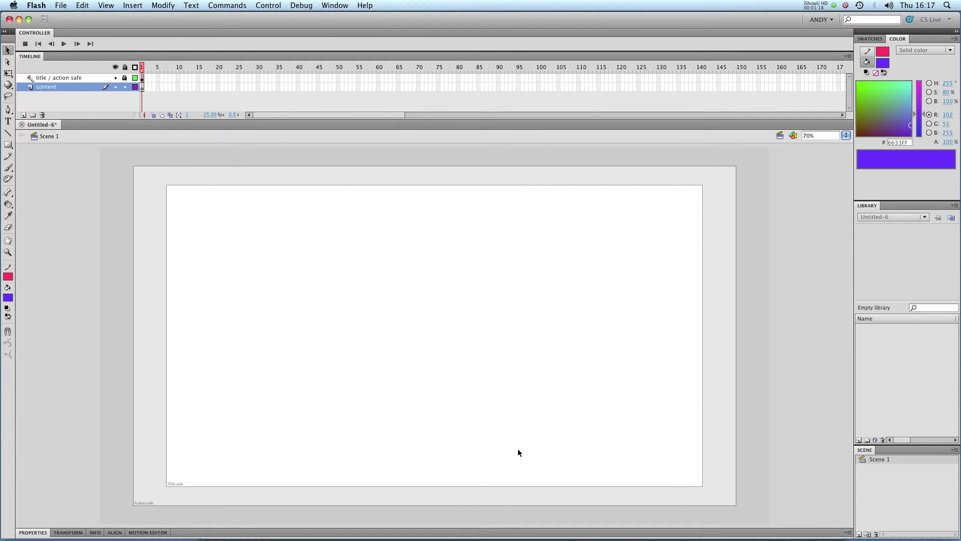
Step: With Object Drawing on, draw a rectangle object, move it, and delete it
click(9, 145)
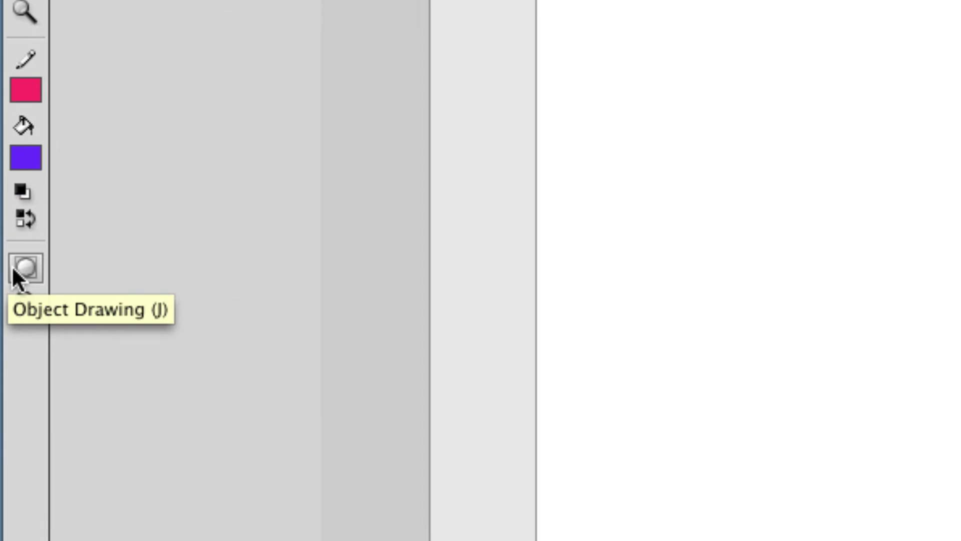
click(14, 269)
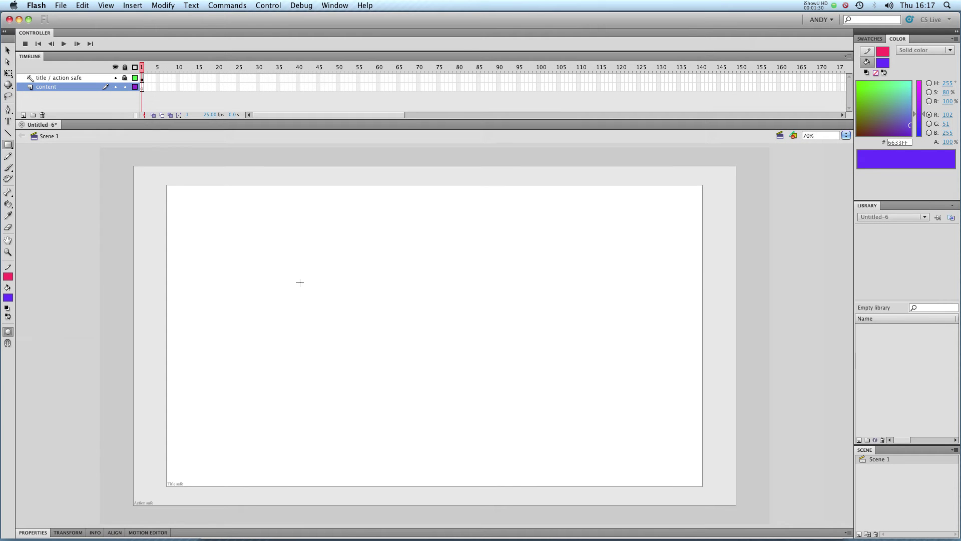
drag(302, 243, 497, 437)
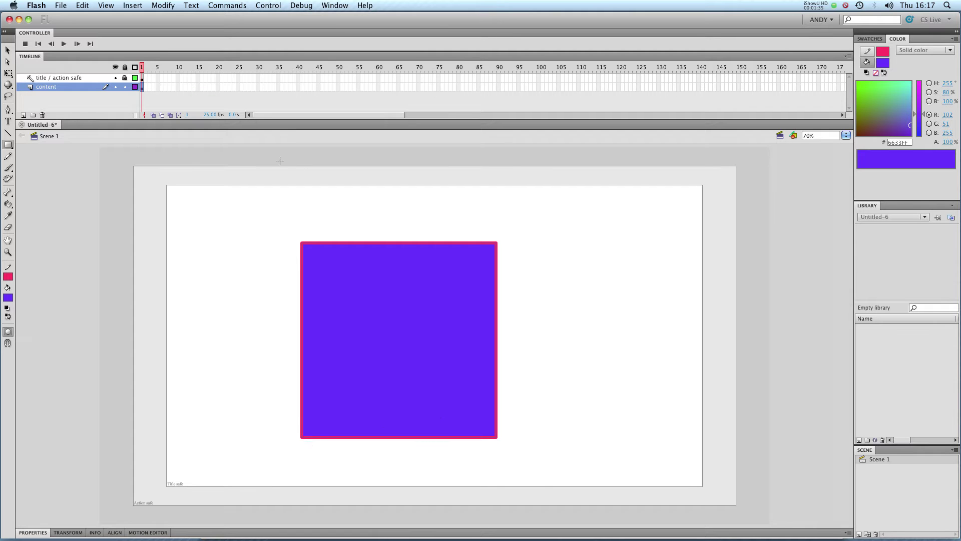
click(6, 50)
drag(431, 319, 395, 304)
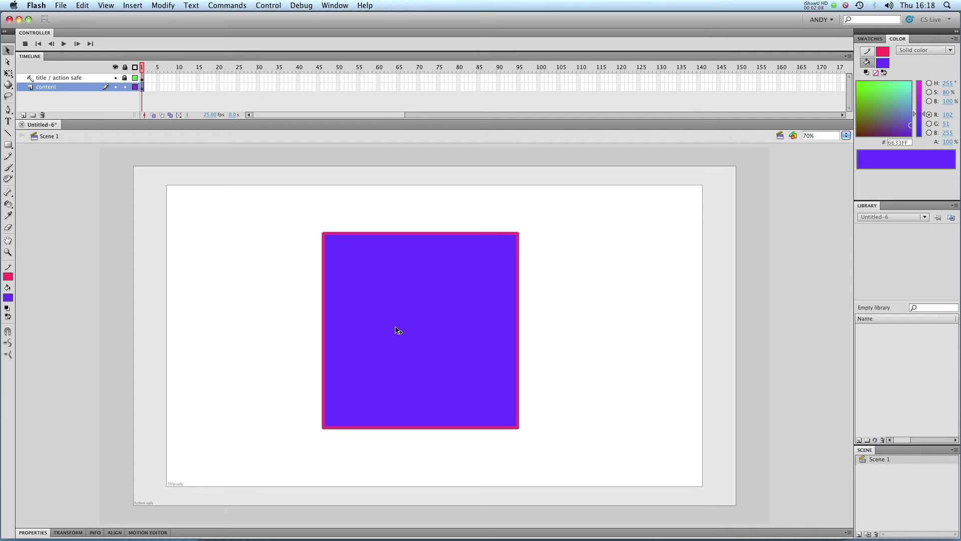
key(Delete)
Step: Switch to the Oval tool, drag a circle out from its centre, then select all and delete it
click(7, 145)
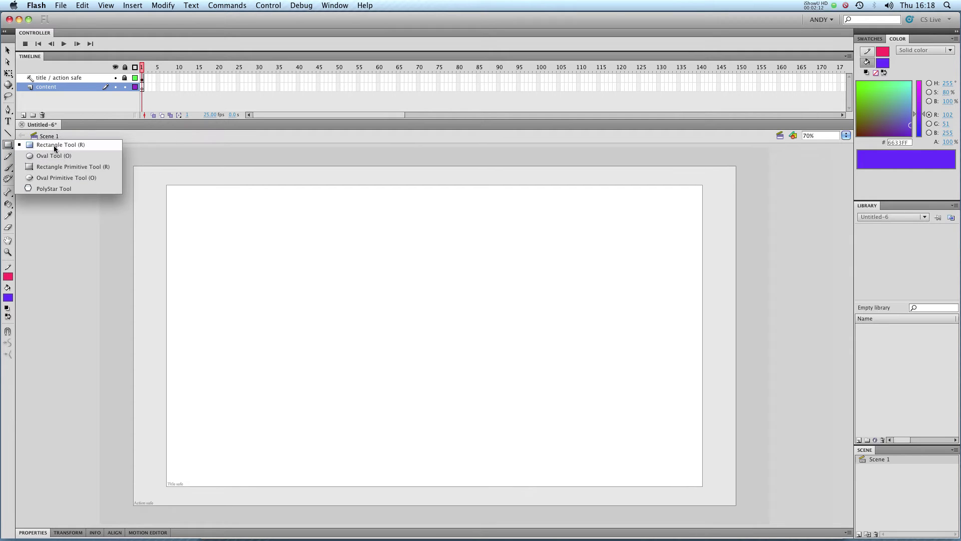
click(55, 156)
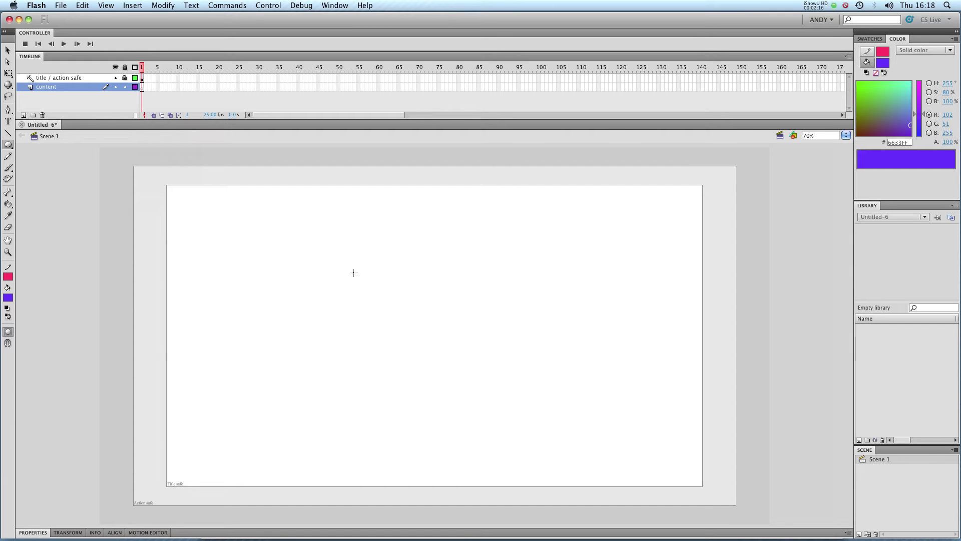
drag(353, 273, 547, 383)
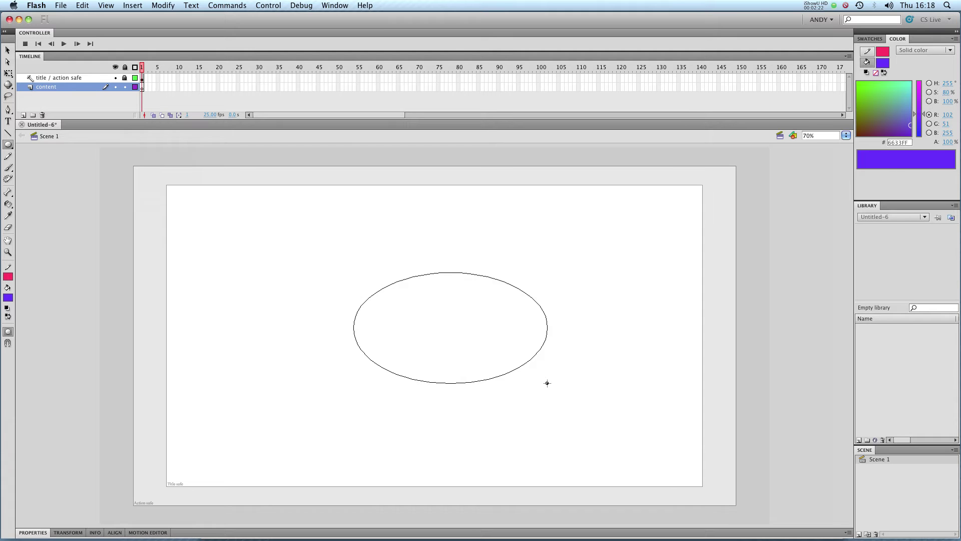
mouse_move(547, 383)
mouse_down()
mouse_move(476, 352)
mouse_move(446, 377)
mouse_move(480, 392)
mouse_move(449, 370)
mouse_move(435, 281)
mouse_move(539, 405)
mouse_move(521, 423)
mouse_move(447, 365)
mouse_move(548, 451)
mouse_up()
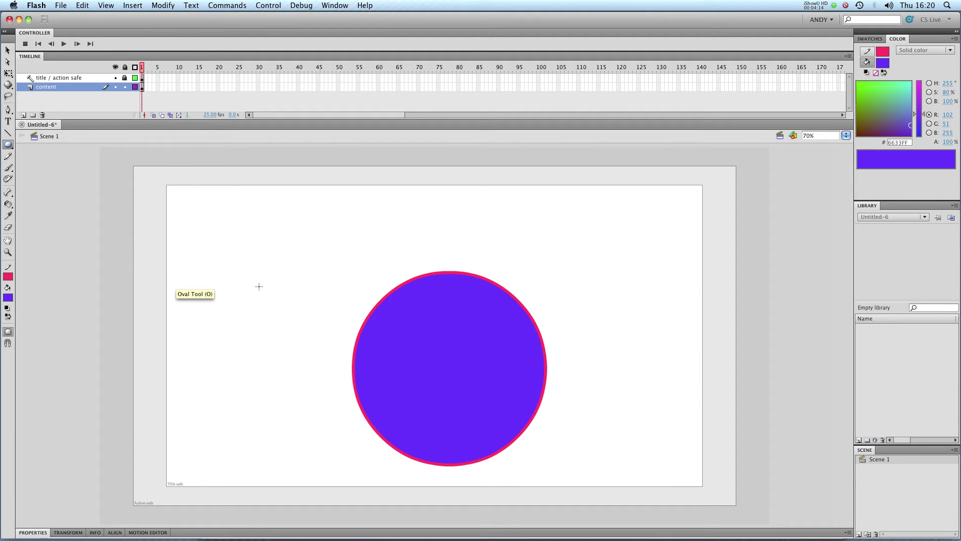
key(super+a)
key(Delete)
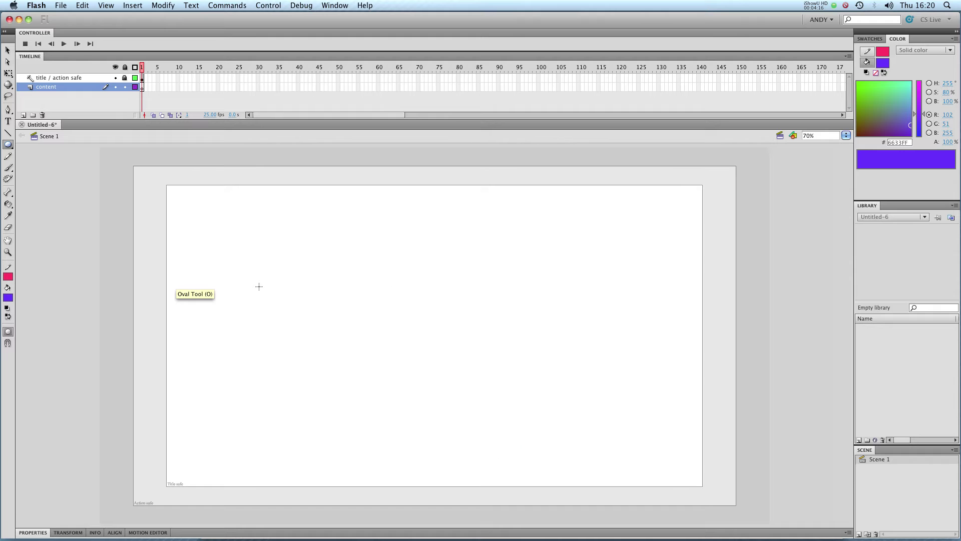
Step: Select the PolyStar tool and set its options to polygon style with 5 sides
drag(8, 144, 36, 186)
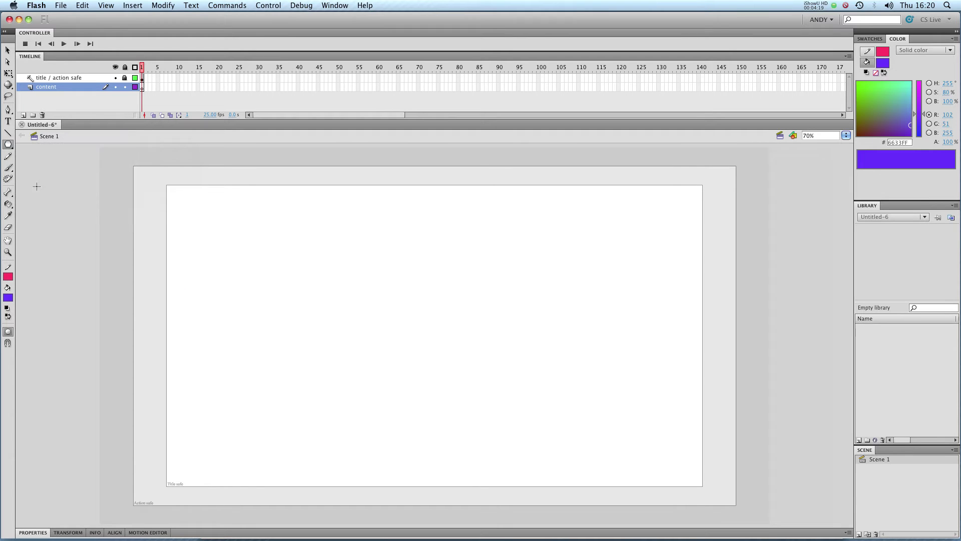
click(235, 537)
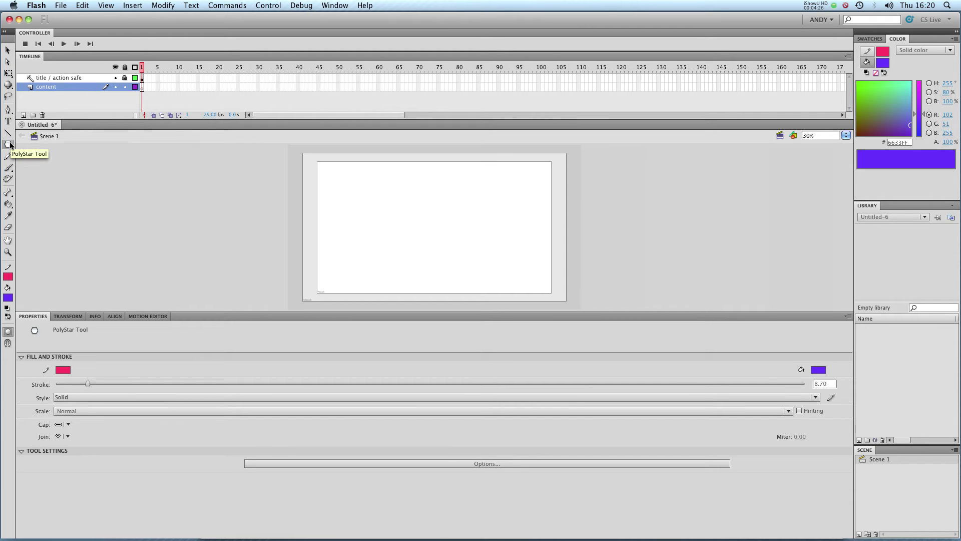
click(471, 465)
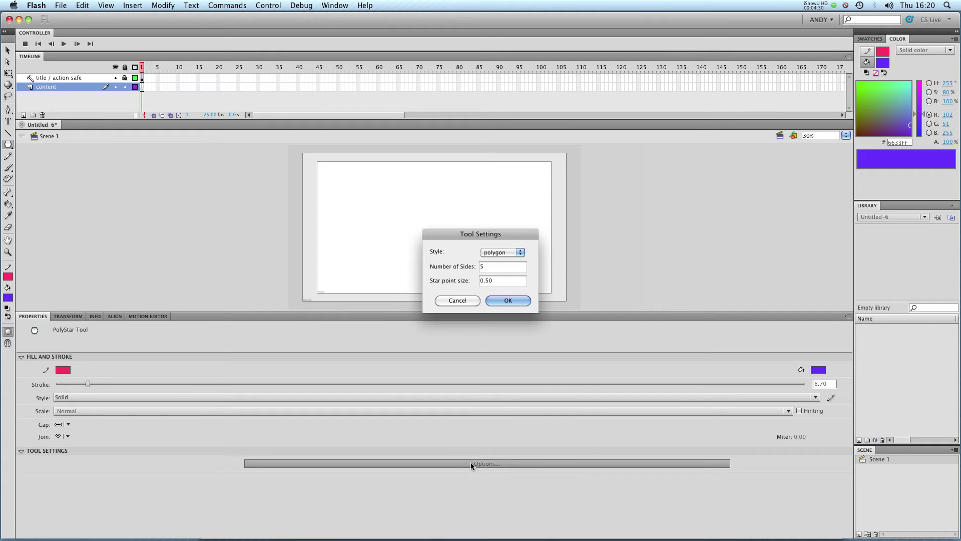
drag(486, 230, 471, 302)
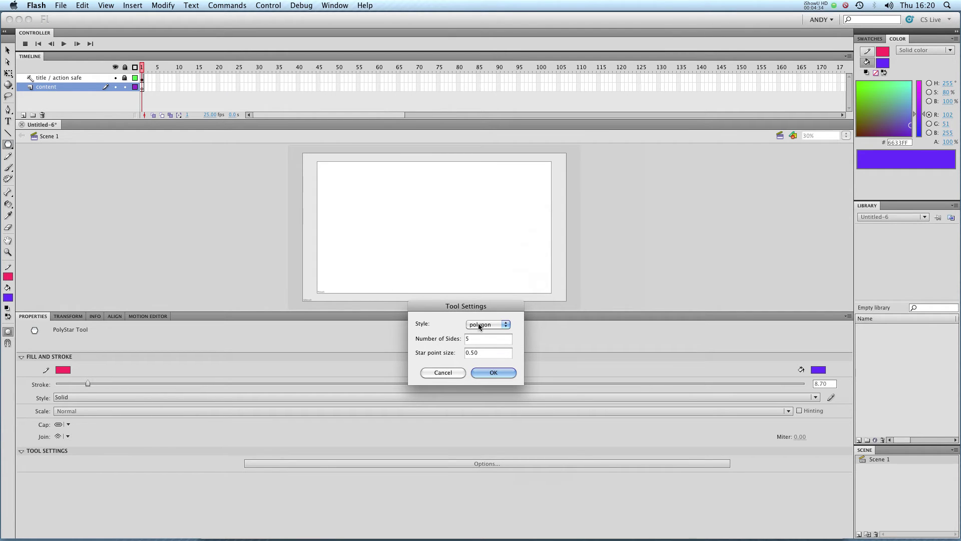
click(476, 324)
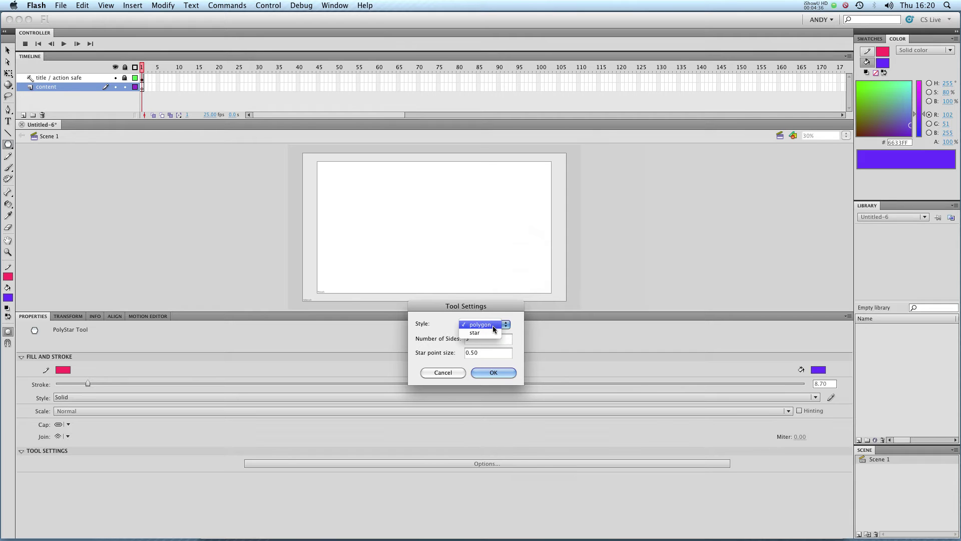
click(498, 315)
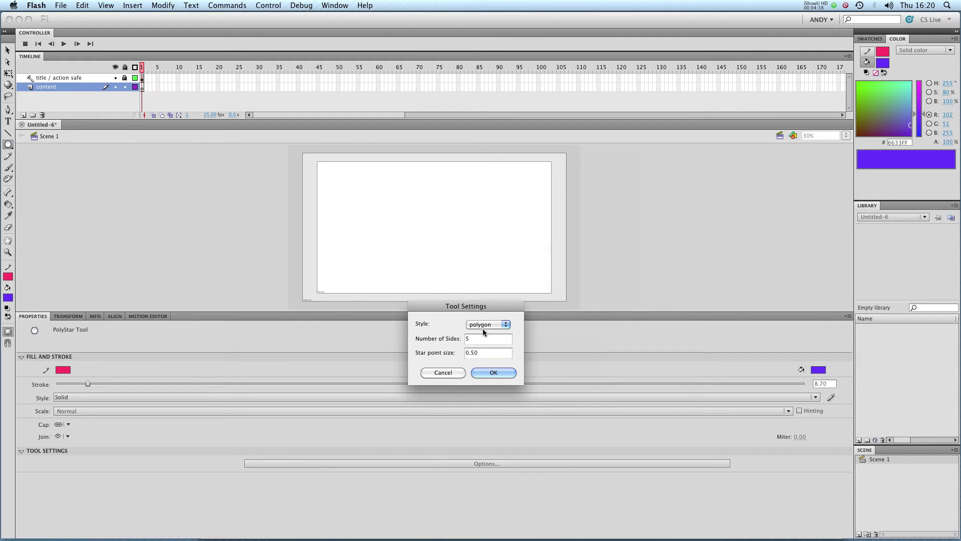
click(498, 339)
click(495, 373)
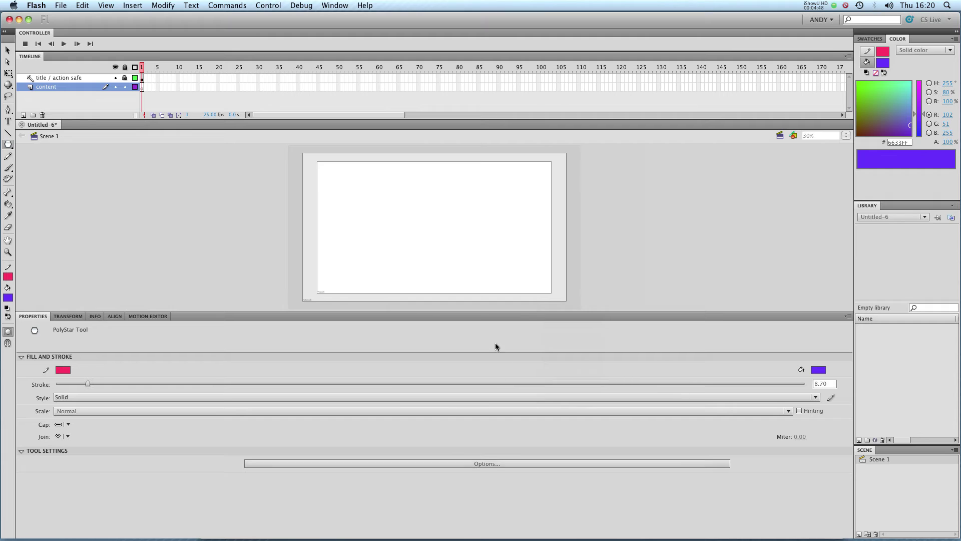
Step: Draw a pentagon on the stage, then marquee-select it and delete it
mouse_move(401, 193)
mouse_down()
mouse_move(466, 250)
mouse_move(425, 228)
mouse_move(442, 272)
mouse_move(408, 253)
mouse_move(393, 220)
mouse_move(399, 229)
mouse_move(400, 217)
mouse_move(420, 264)
mouse_move(397, 222)
mouse_move(382, 224)
mouse_move(461, 242)
mouse_move(473, 267)
mouse_up()
key(v)
click(520, 220)
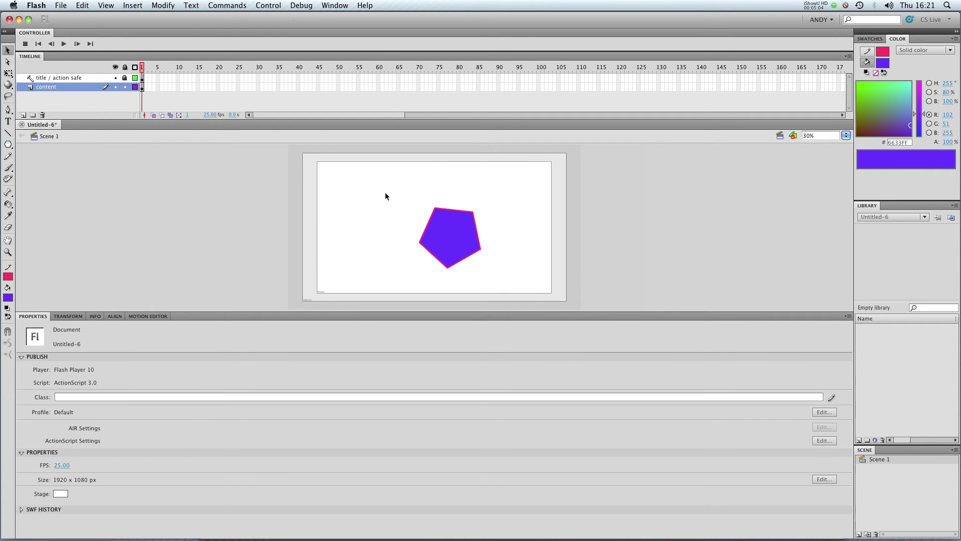
drag(385, 194, 530, 287)
key(Delete)
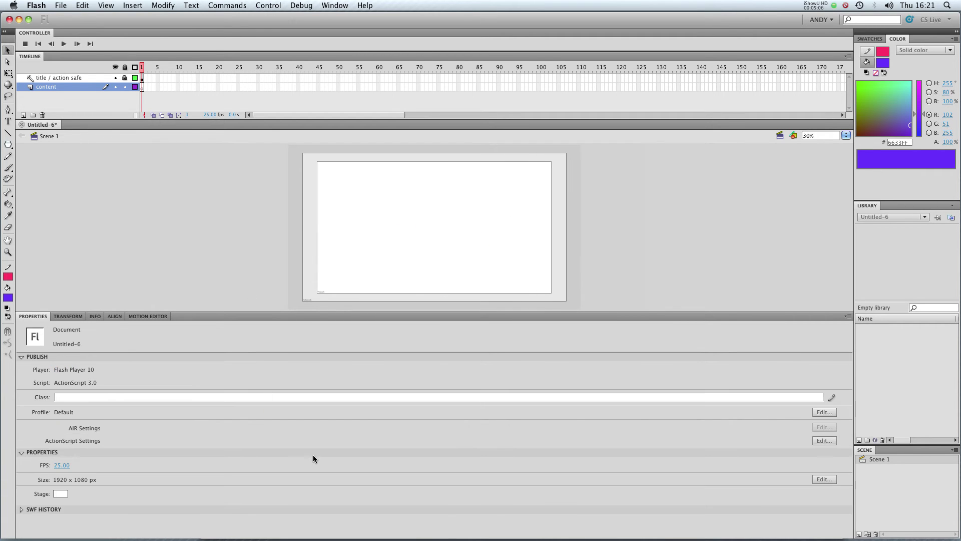
Step: Change the PolyStar tool's style option from polygon to star
click(8, 145)
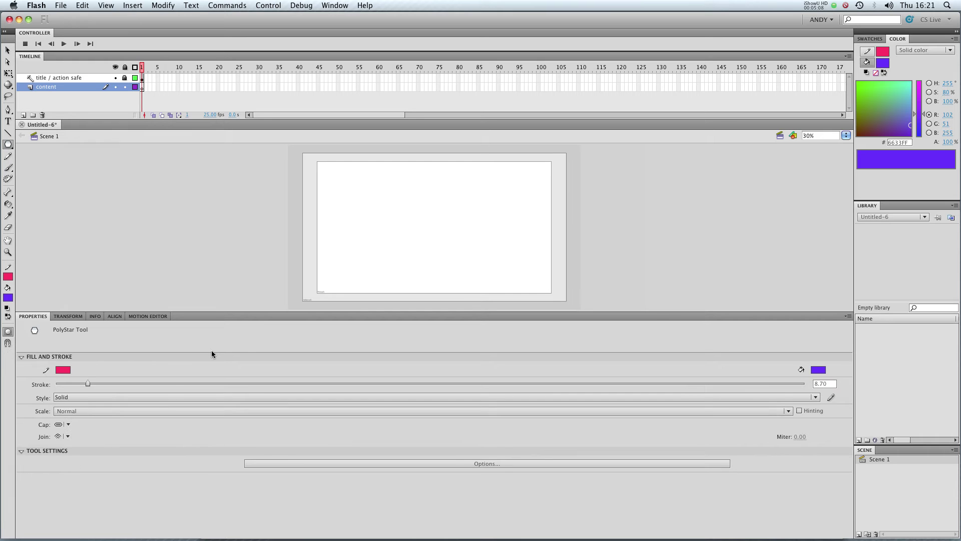
click(536, 463)
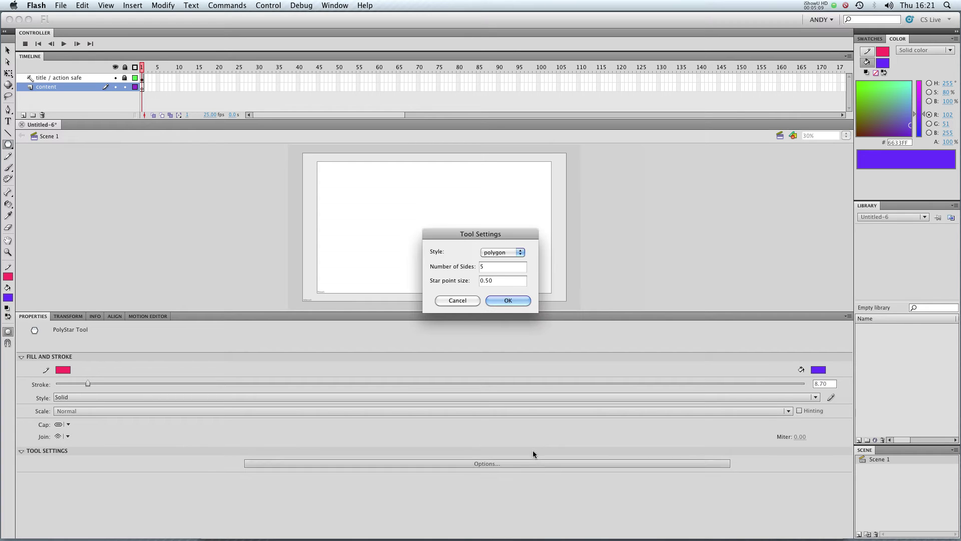
click(504, 252)
click(504, 260)
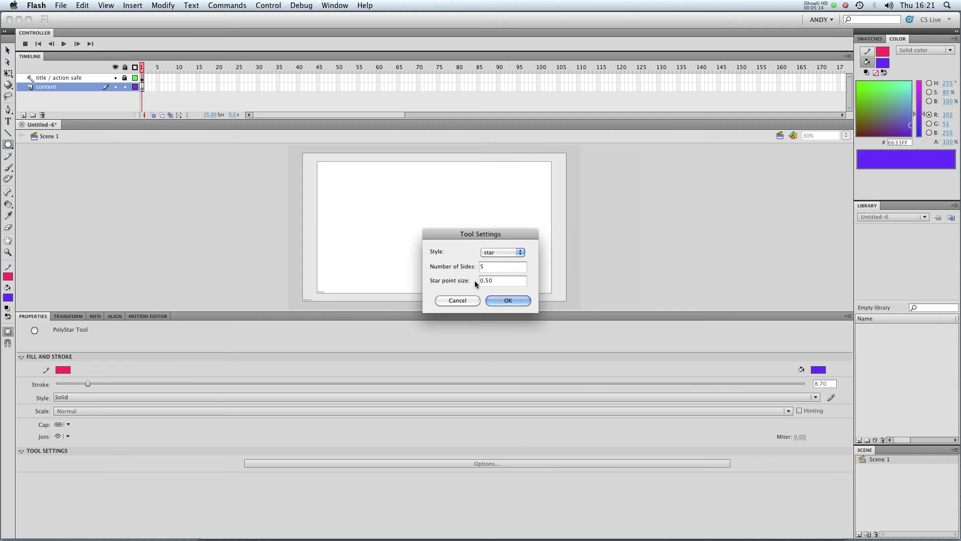
click(507, 301)
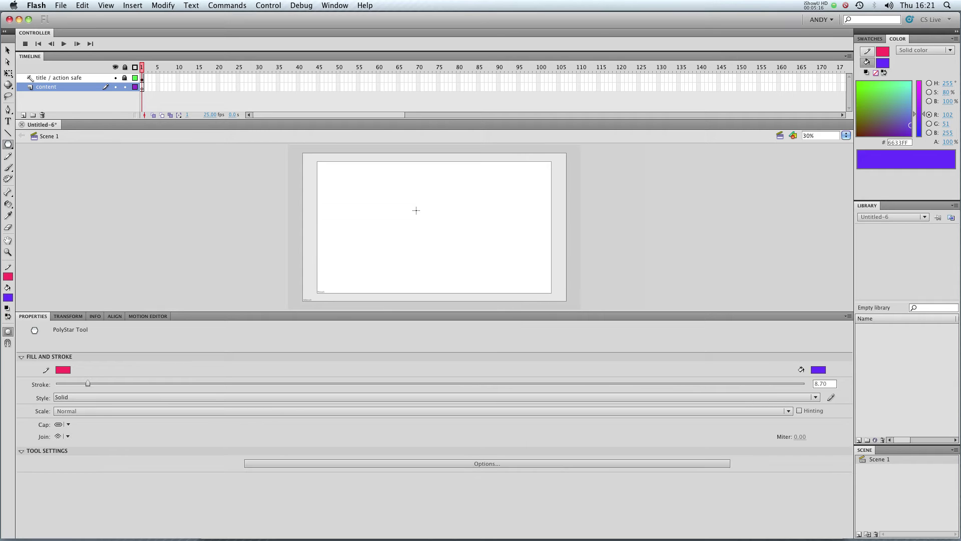
Step: Draw four purple stars on the stage, then select all and delete them
drag(405, 203, 430, 243)
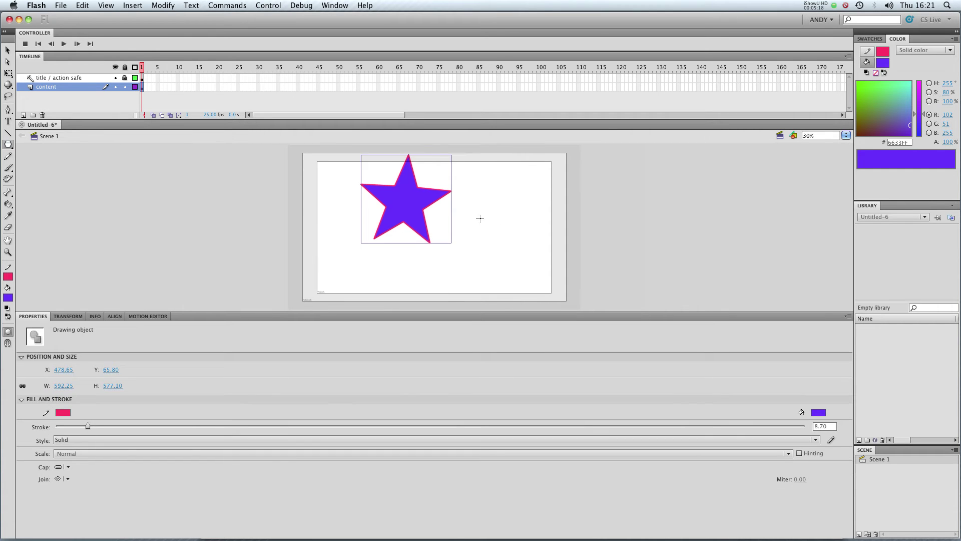
mouse_move(478, 218)
mouse_down()
mouse_move(499, 246)
mouse_move(487, 235)
mouse_move(460, 267)
mouse_move(521, 270)
mouse_up()
drag(506, 257, 515, 283)
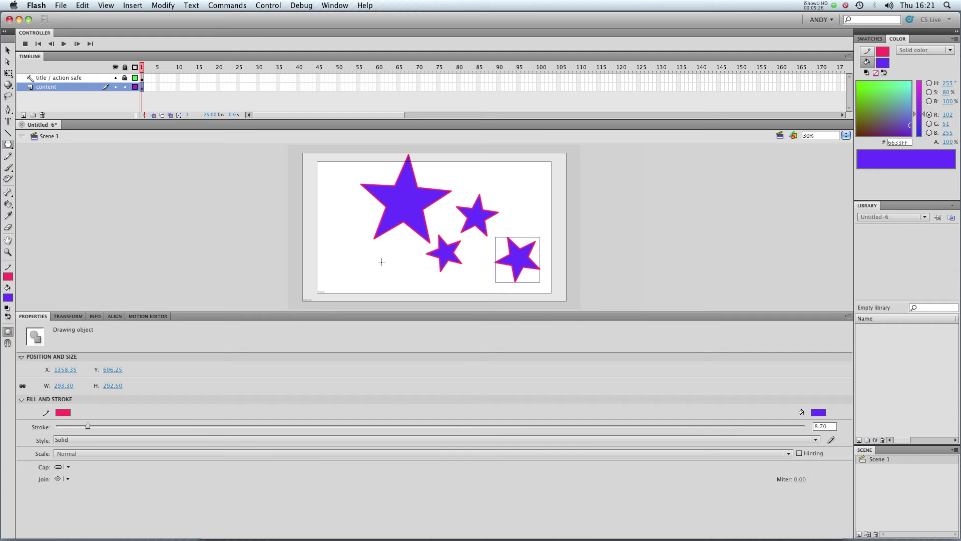
mouse_move(370, 256)
mouse_down()
mouse_move(373, 275)
mouse_move(370, 257)
mouse_up()
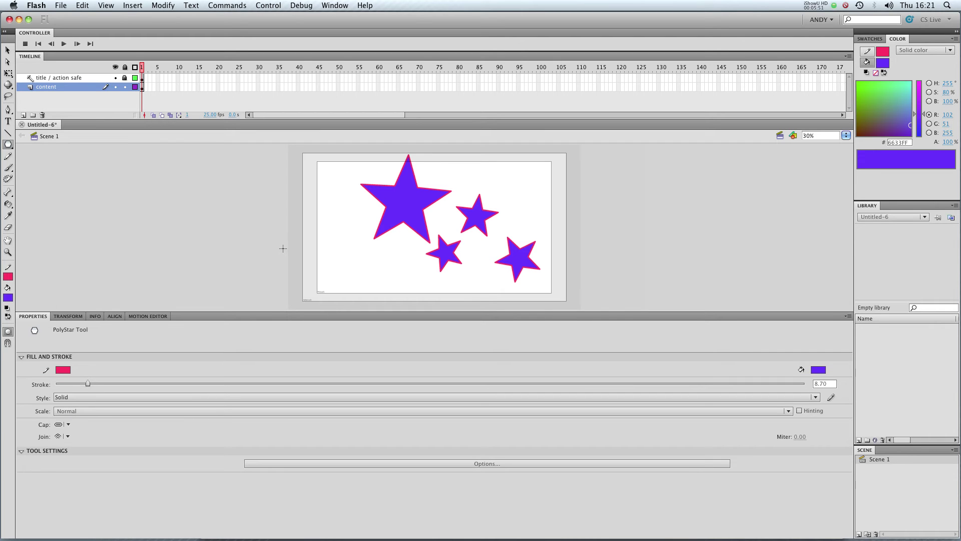
key(super+a)
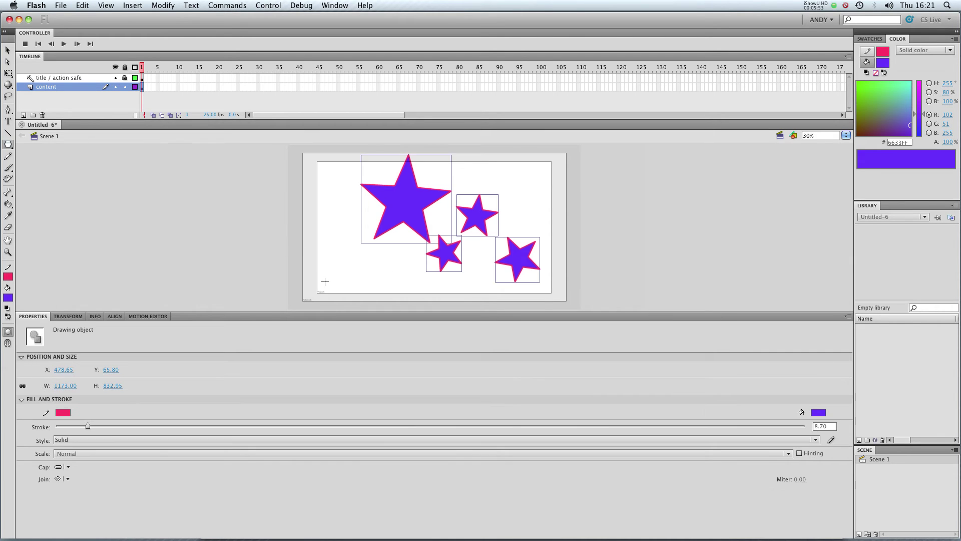
key(Delete)
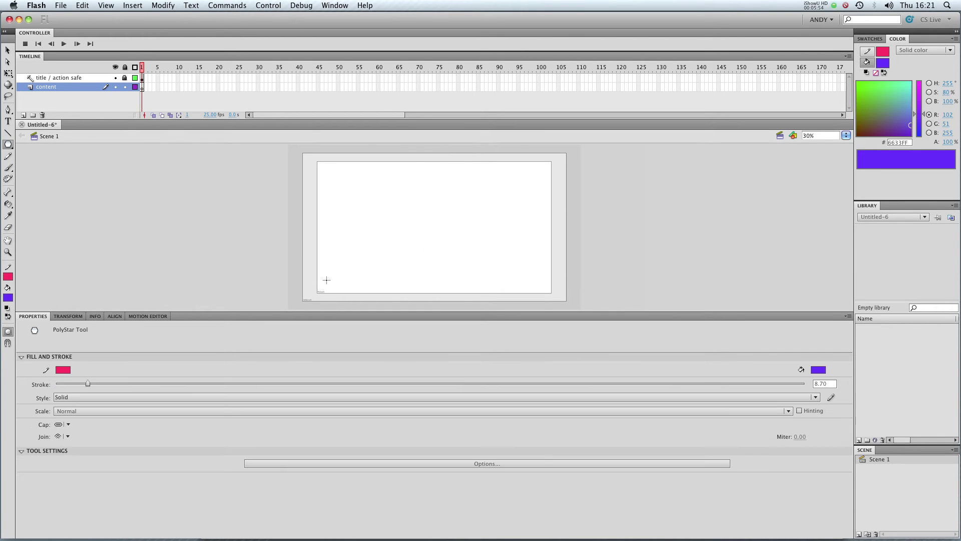
click(8, 144)
click(59, 167)
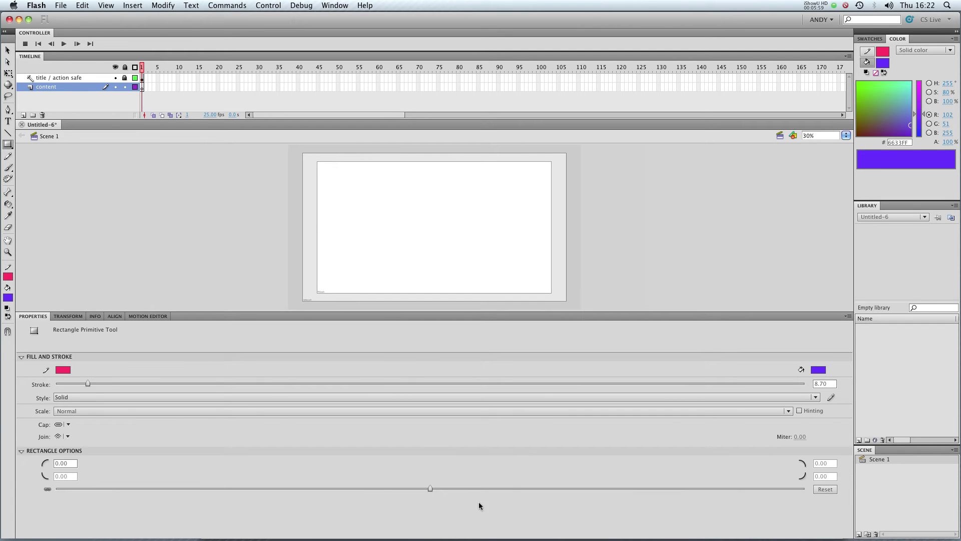
drag(395, 195, 471, 266)
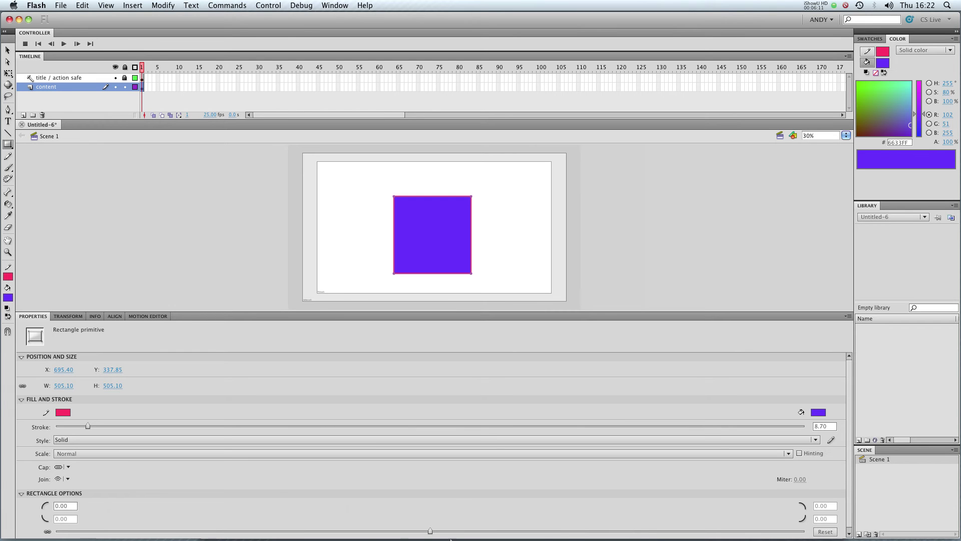
mouse_move(433, 534)
mouse_down()
mouse_move(829, 521)
mouse_move(1, 537)
mouse_move(439, 535)
mouse_move(427, 532)
mouse_up()
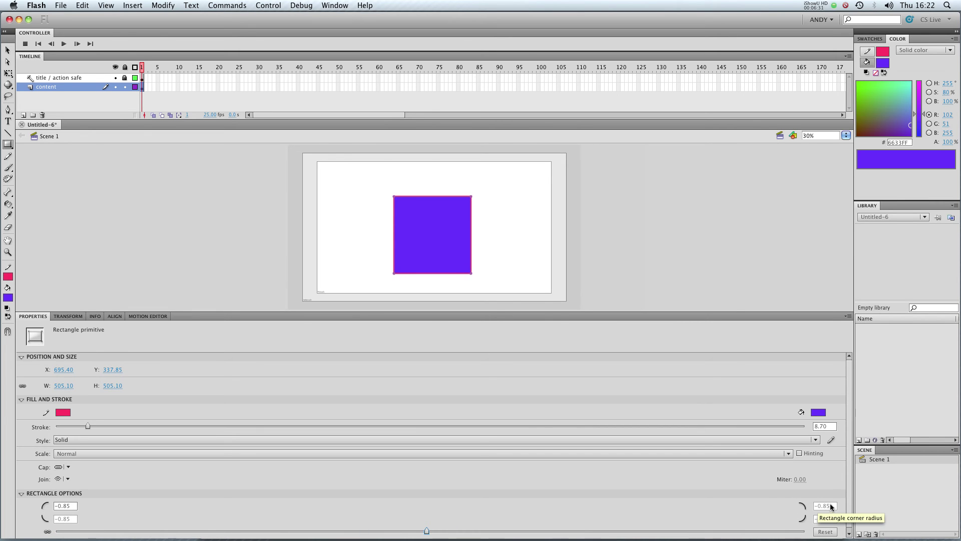
click(825, 532)
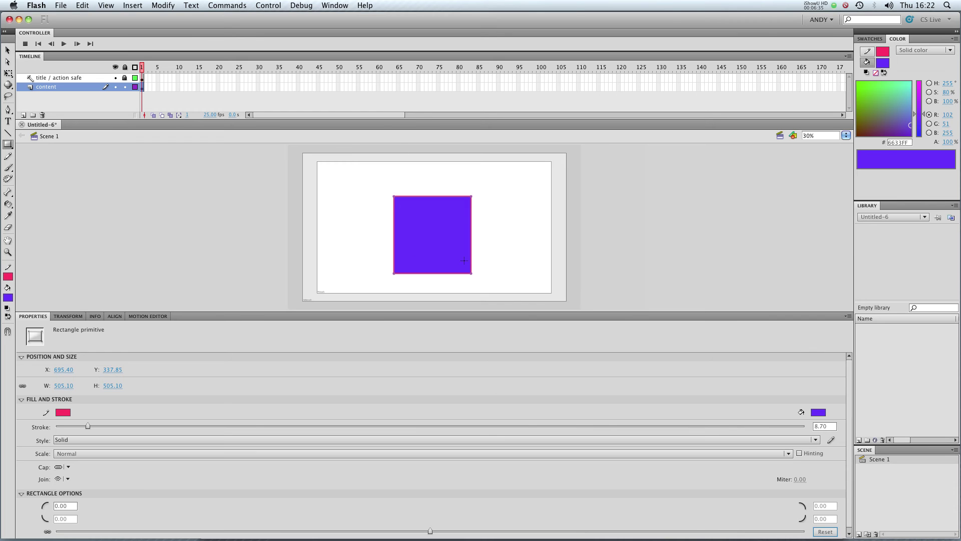
click(8, 50)
drag(369, 182, 491, 278)
key(Delete)
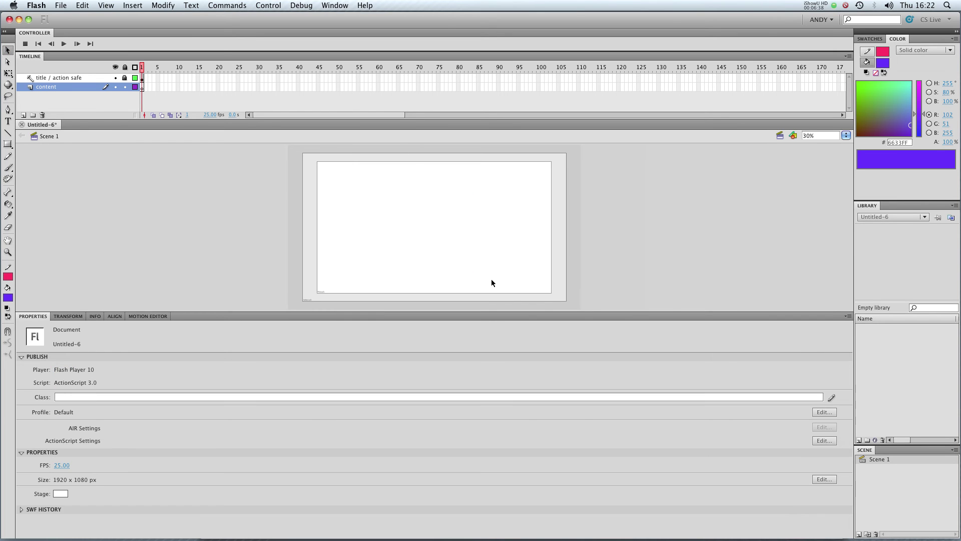
click(9, 148)
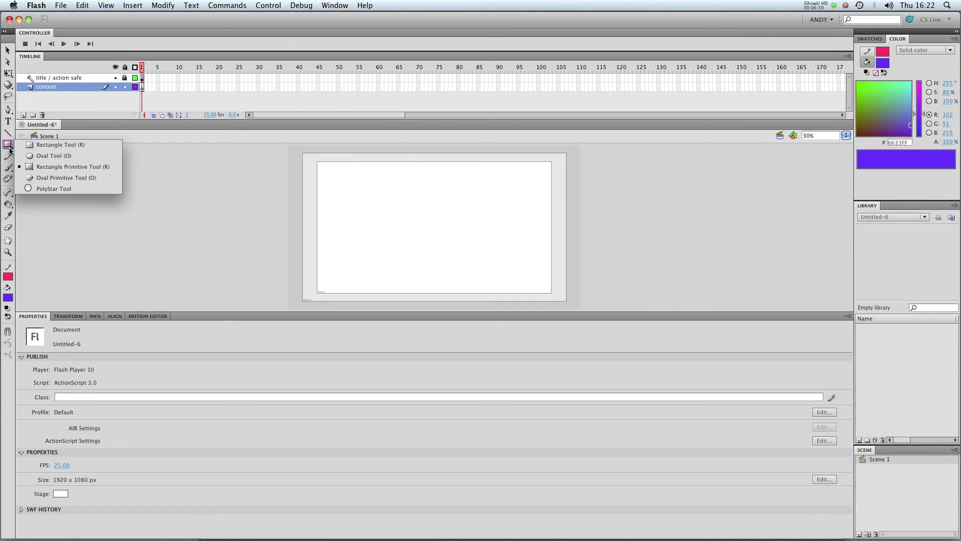
Step: Draw an oval primitive circle; set start angle 42.42, end angle 12.86, inner radius 67.18
click(65, 179)
drag(398, 196, 486, 271)
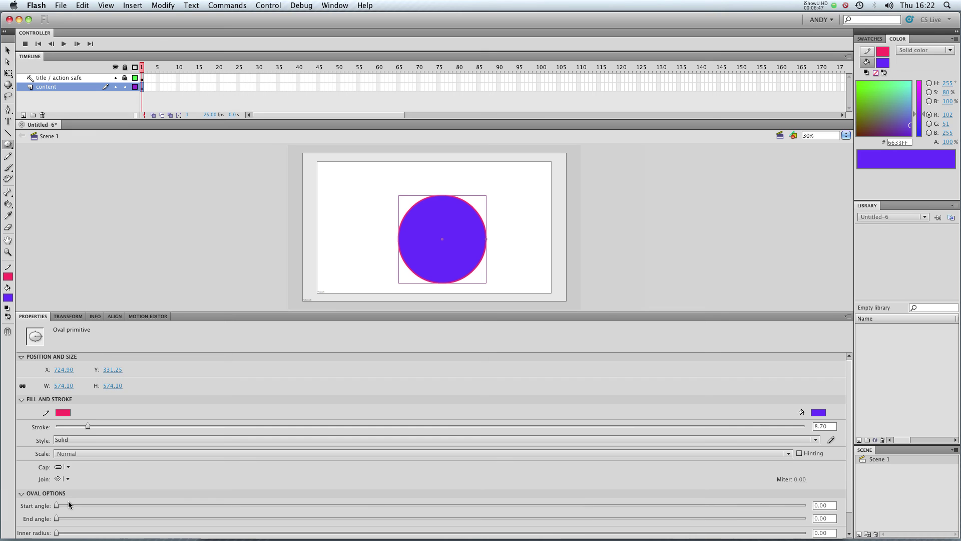
drag(57, 508, 169, 510)
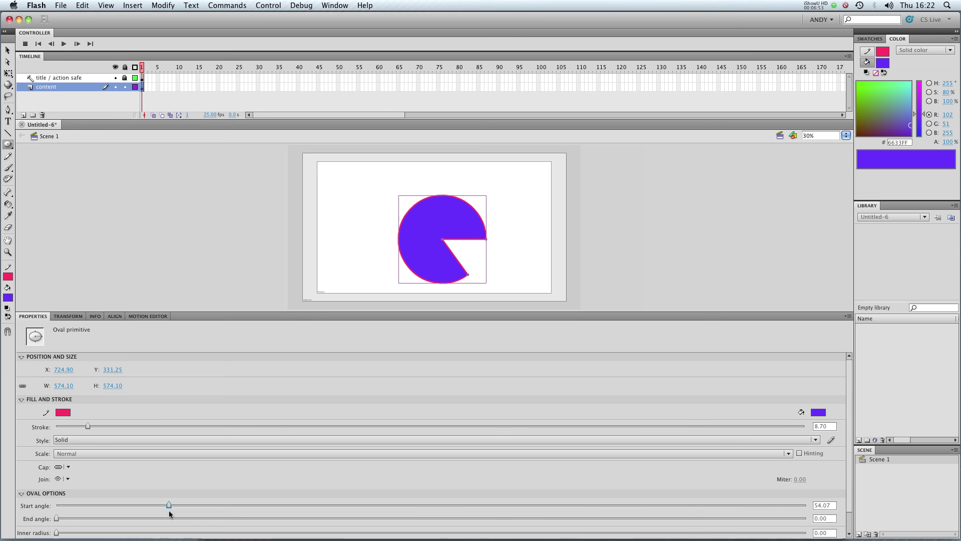
drag(57, 518, 81, 505)
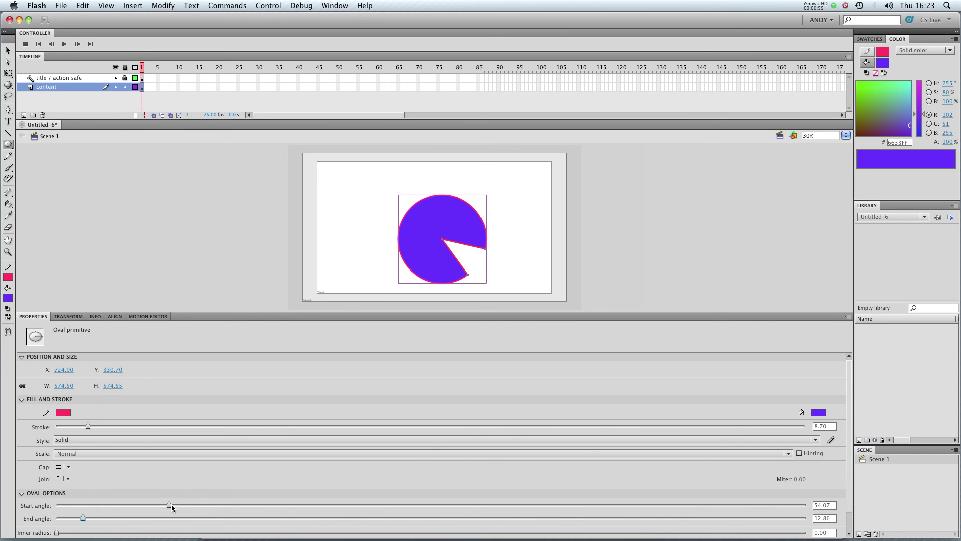
drag(172, 504, 632, 488)
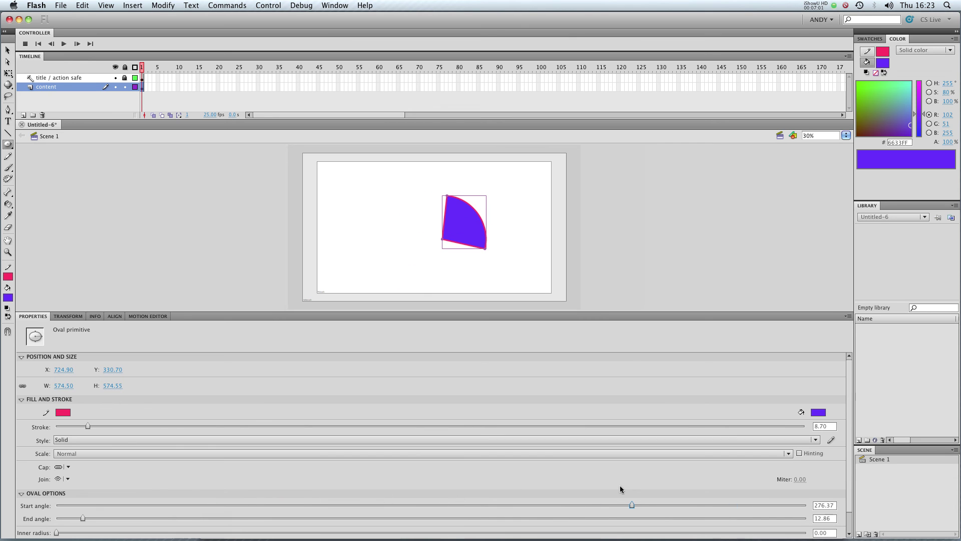
drag(56, 534, 429, 519)
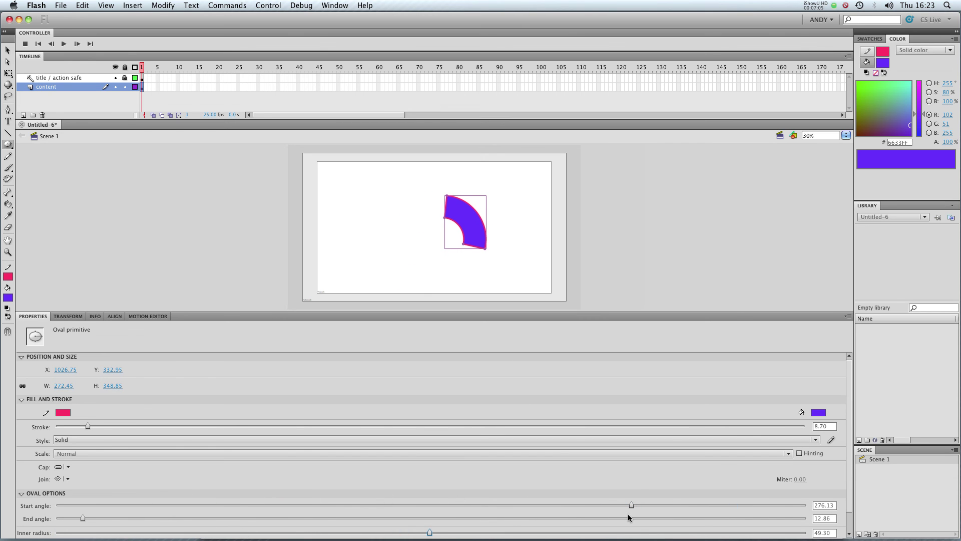
drag(632, 504, 150, 512)
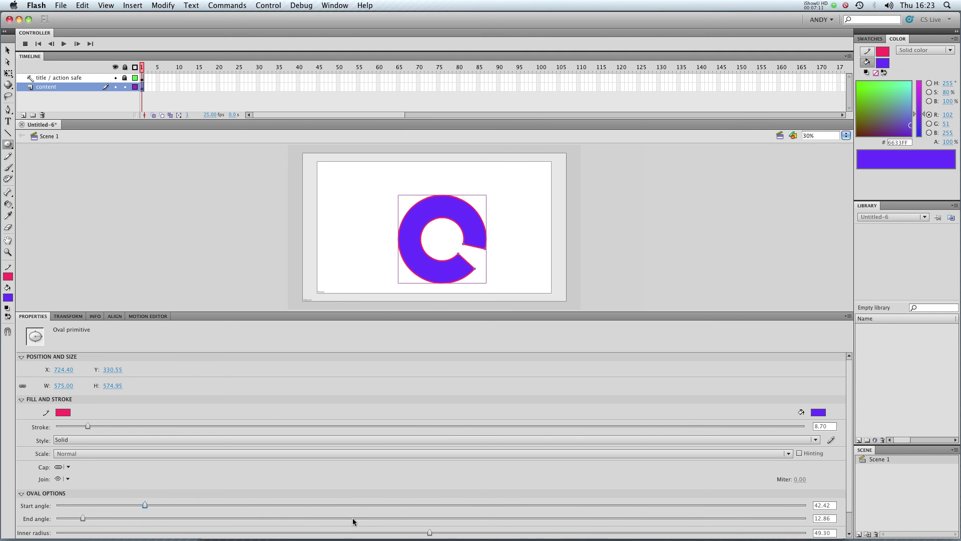
drag(505, 527, 565, 532)
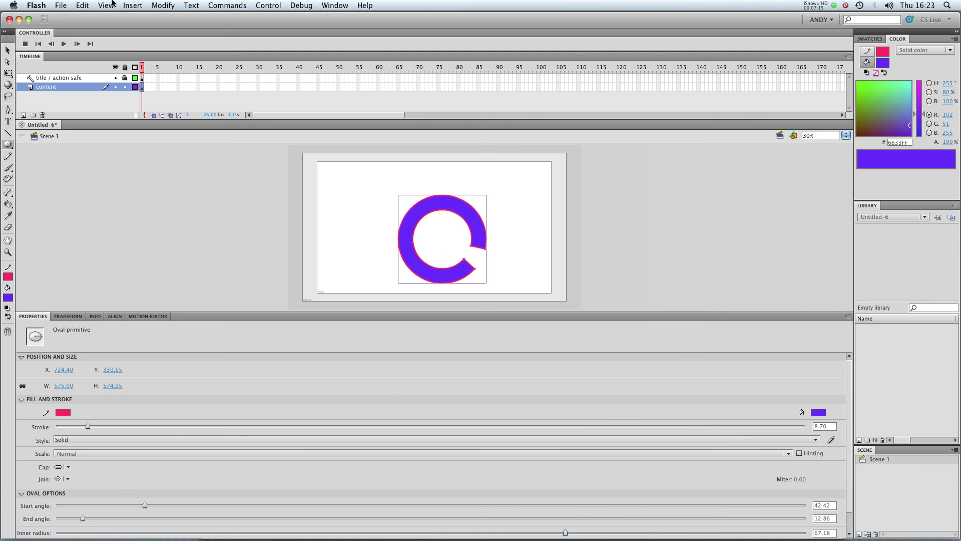